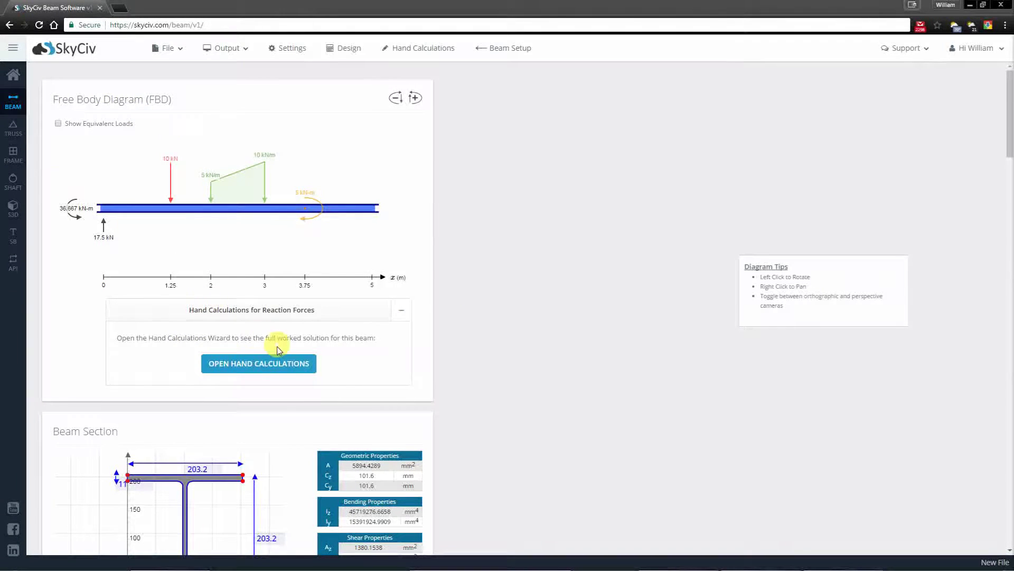
Show the hand-calculation reaction results, Ry = 17.5 kN and RM = 36.667 kN·m
{"action": "left_click", "coordinate": [280, 367]}
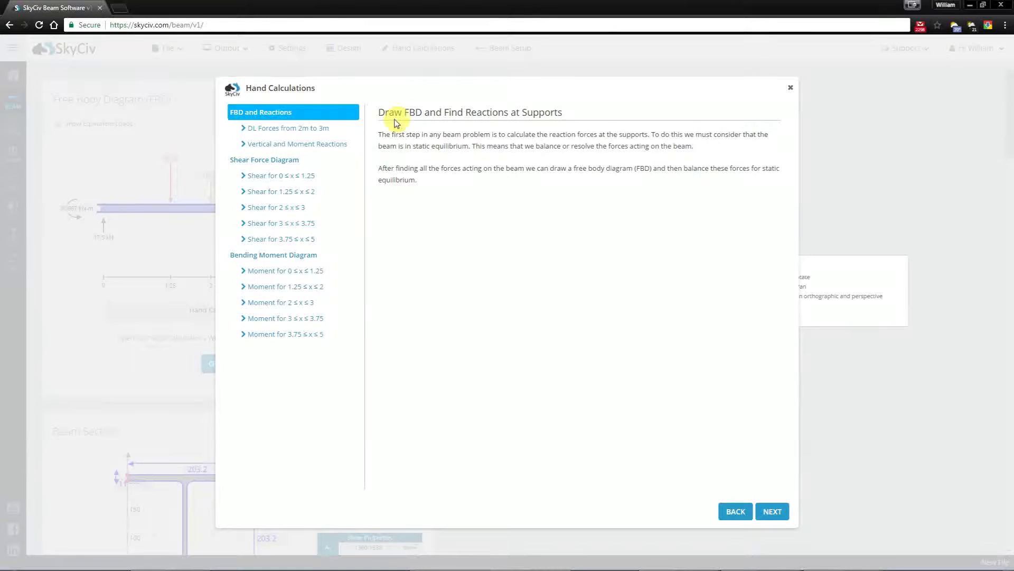
{"action": "left_click", "coordinate": [255, 145]}
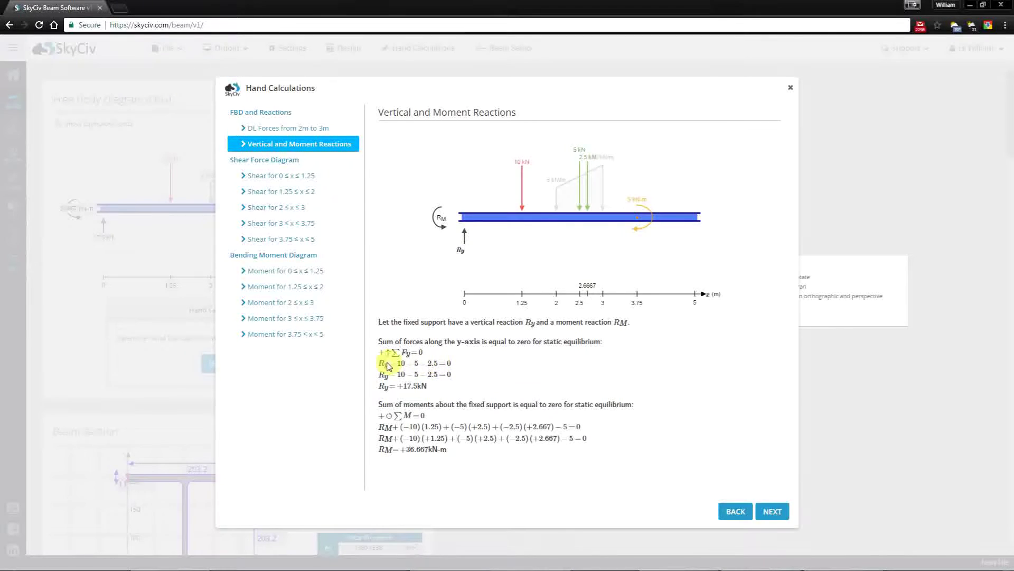
{"action": "left_click", "coordinate": [729, 509]}
{"action": "left_click", "coordinate": [791, 89]}
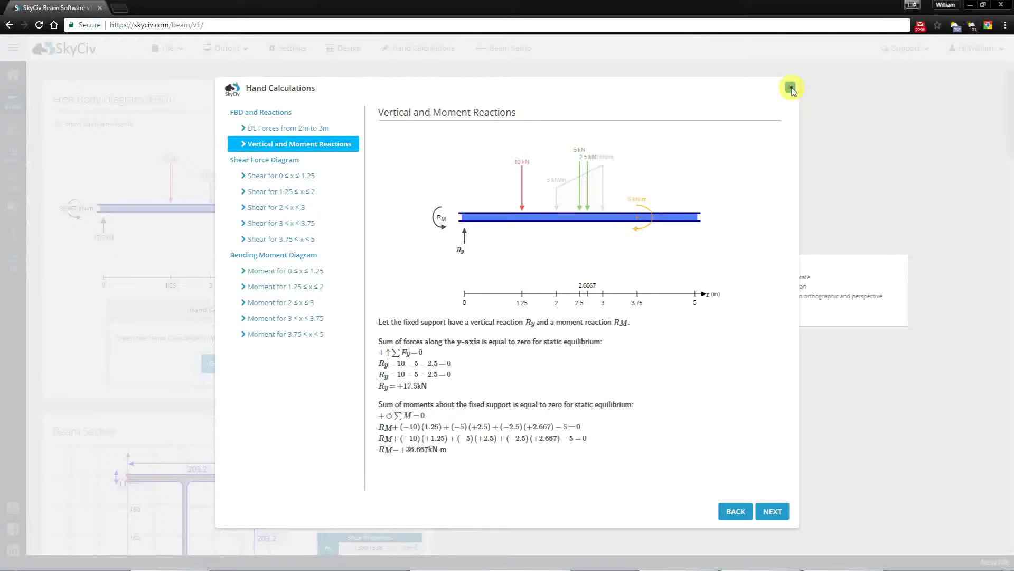
Close the Hand Calculations wizard to reveal the Shear Force Diagram's five segment equations
{"action": "left_click", "coordinate": [791, 89]}
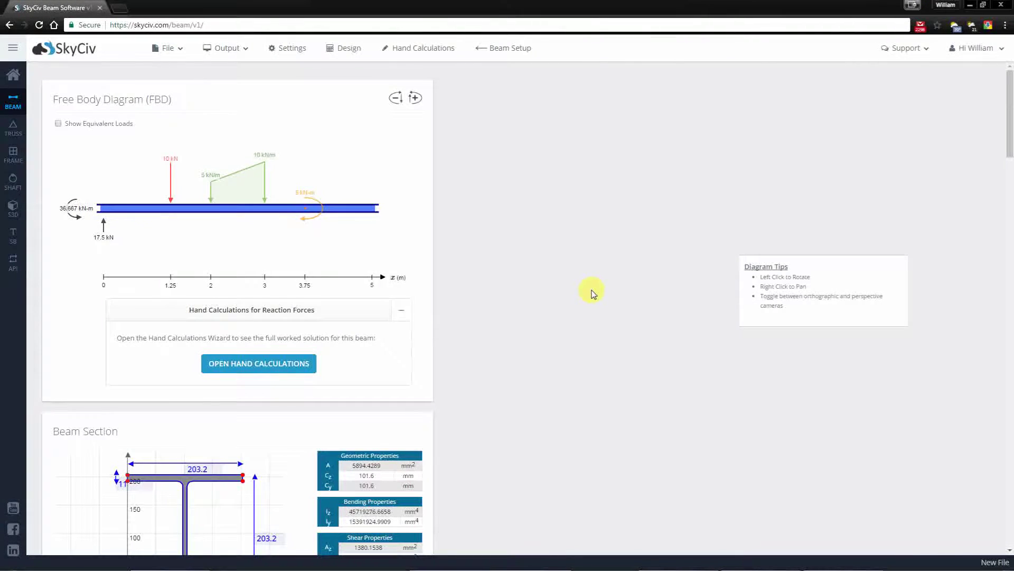
{"action": "scroll", "coordinate": [592, 294], "scroll_direction": "down", "scroll_amount": 1}
{"action": "scroll", "coordinate": [592, 293], "scroll_direction": "down", "scroll_amount": 2}
{"action": "scroll", "coordinate": [591, 294], "scroll_direction": "down", "scroll_amount": 1}
{"action": "scroll", "coordinate": [592, 293], "scroll_direction": "down", "scroll_amount": 2}
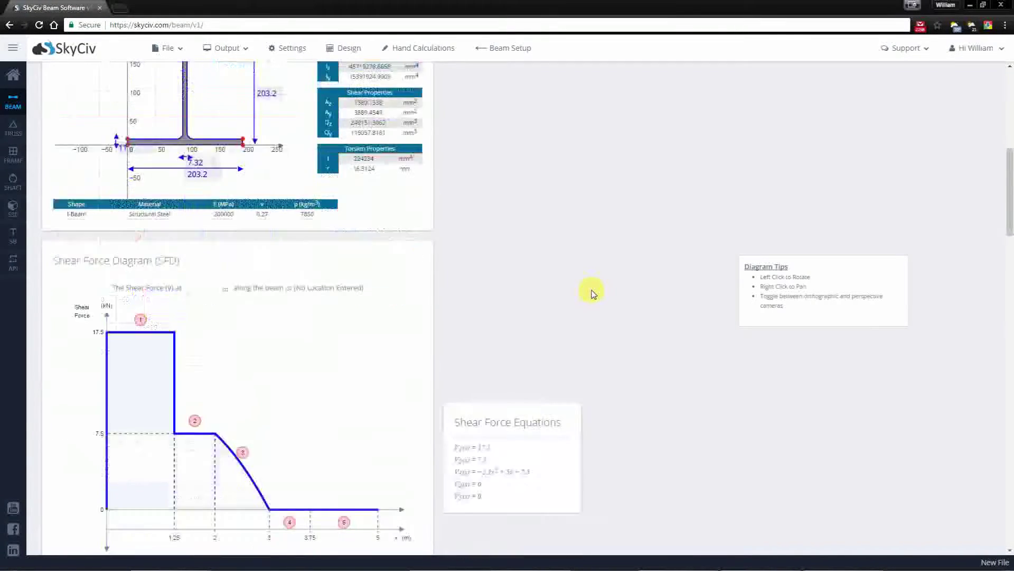
{"action": "scroll", "coordinate": [591, 293], "scroll_direction": "down", "scroll_amount": 2}
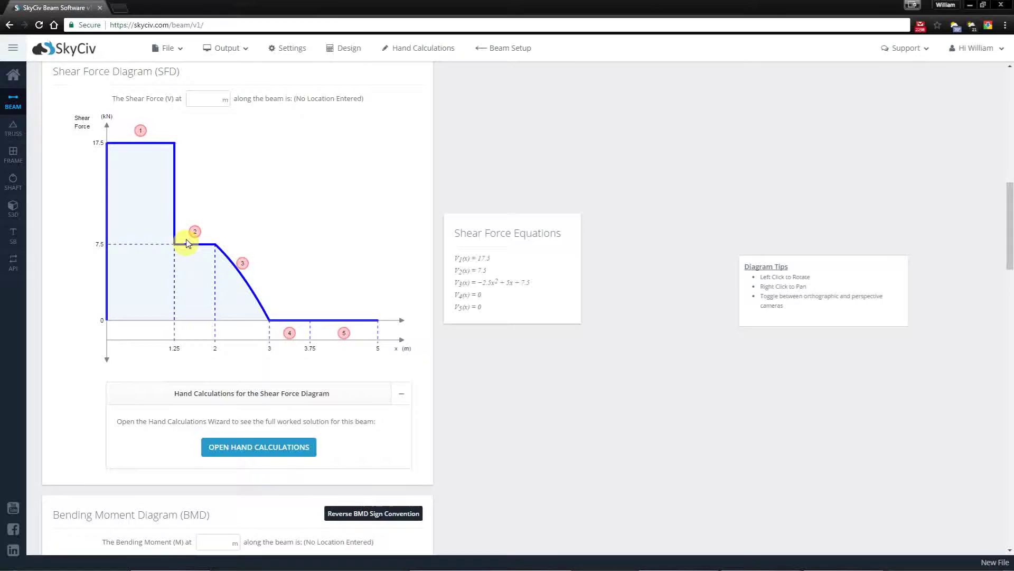
Review the SFD hand calculations for shear at 0–1.25, 1.25–2 and 3.75–5, where V5(x) = 0
{"action": "left_click", "coordinate": [267, 452]}
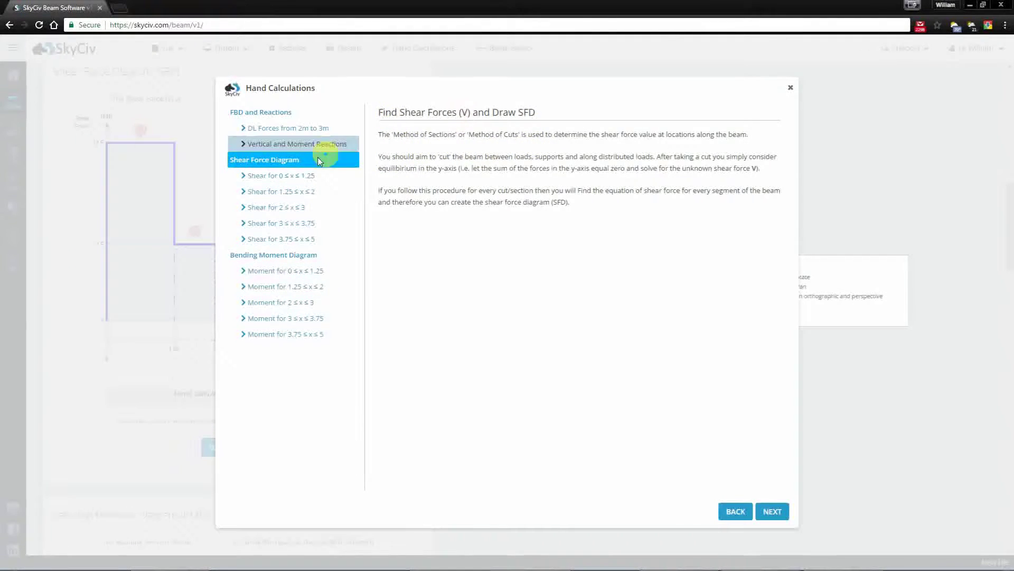
{"action": "left_click", "coordinate": [292, 177]}
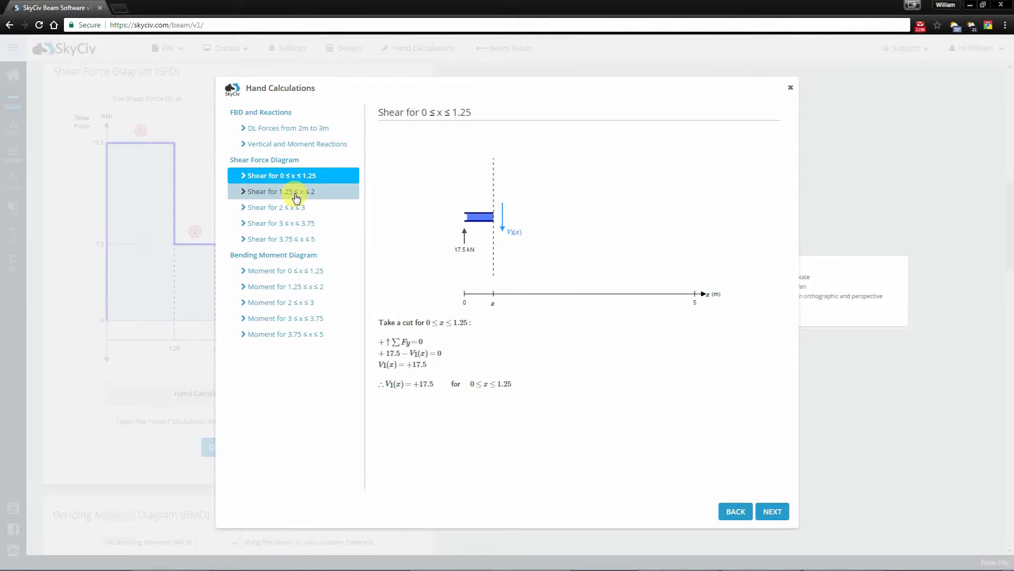
{"action": "left_click", "coordinate": [296, 198]}
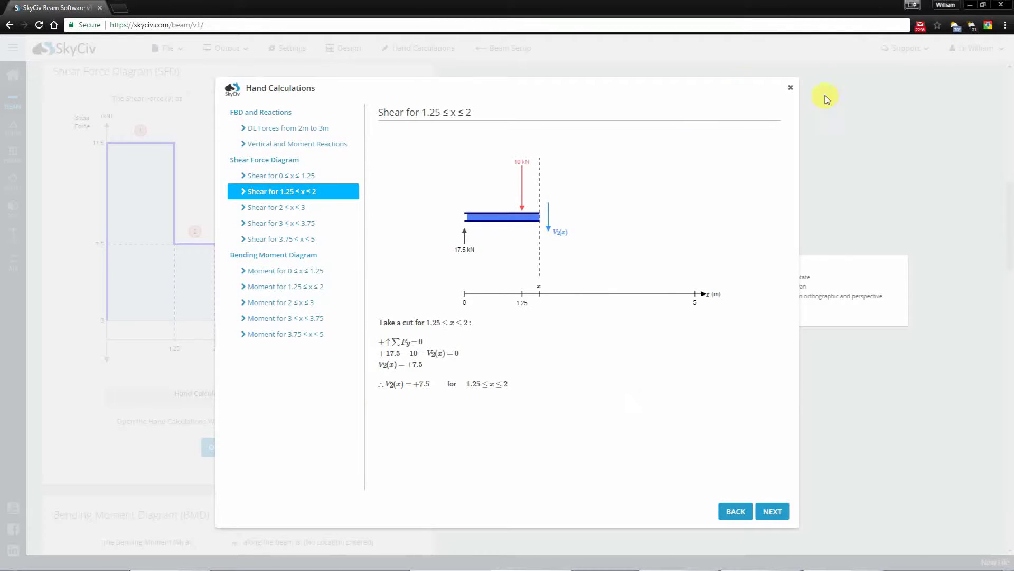
{"action": "left_click", "coordinate": [274, 240]}
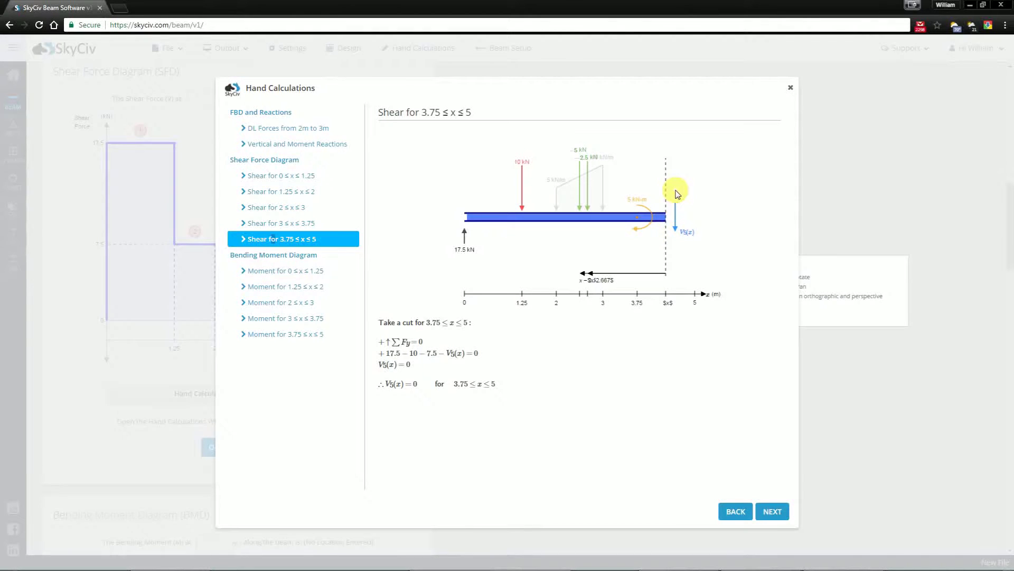
Switch to the Bending Moment Diagram's hand calculations, showing the method of sections introduction
{"action": "left_click", "coordinate": [789, 89]}
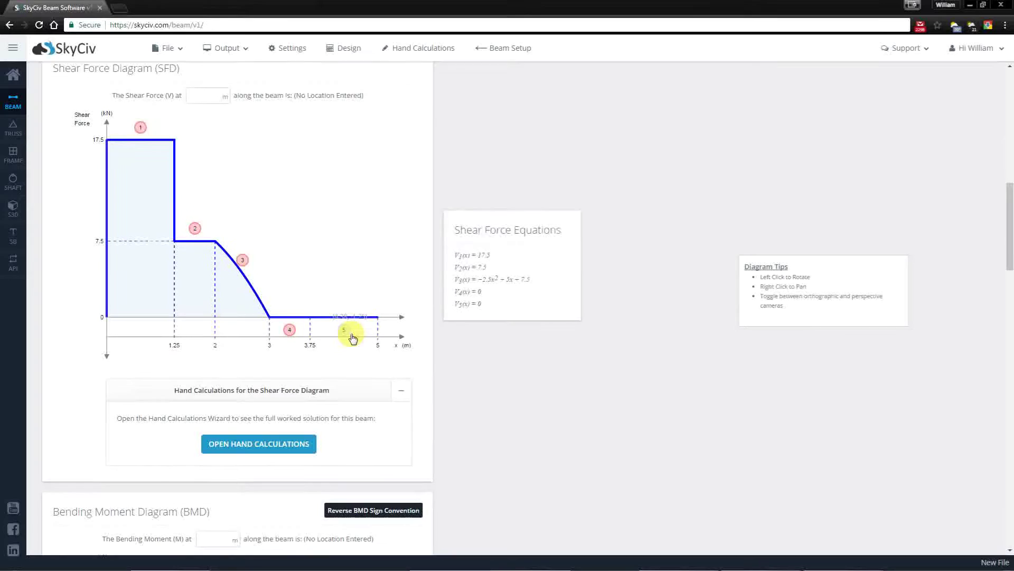
{"action": "scroll", "coordinate": [352, 340], "scroll_direction": "down", "scroll_amount": 3}
{"action": "scroll", "coordinate": [222, 264], "scroll_direction": "down", "scroll_amount": 1}
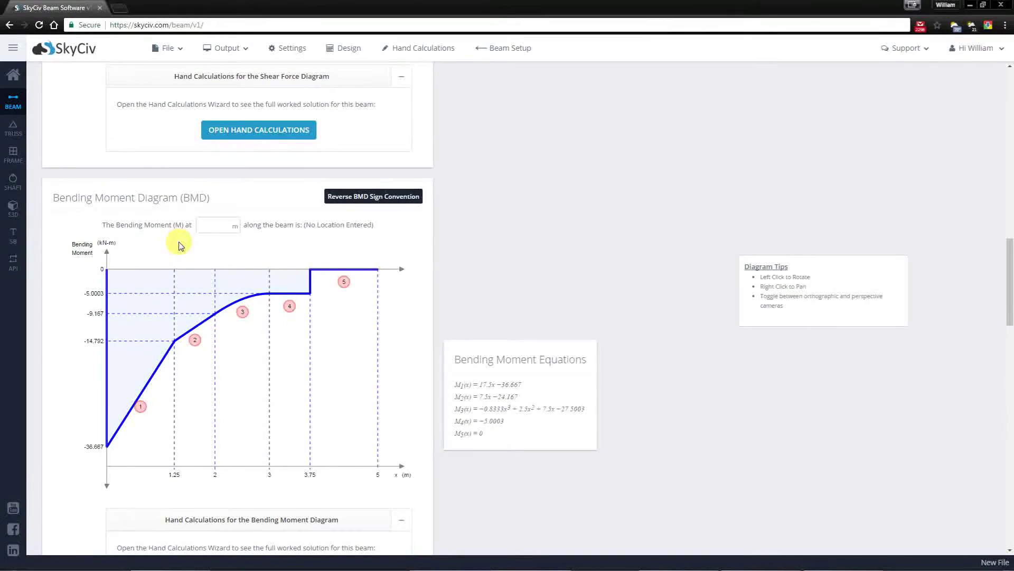
{"action": "scroll", "coordinate": [219, 383], "scroll_direction": "down", "scroll_amount": 1}
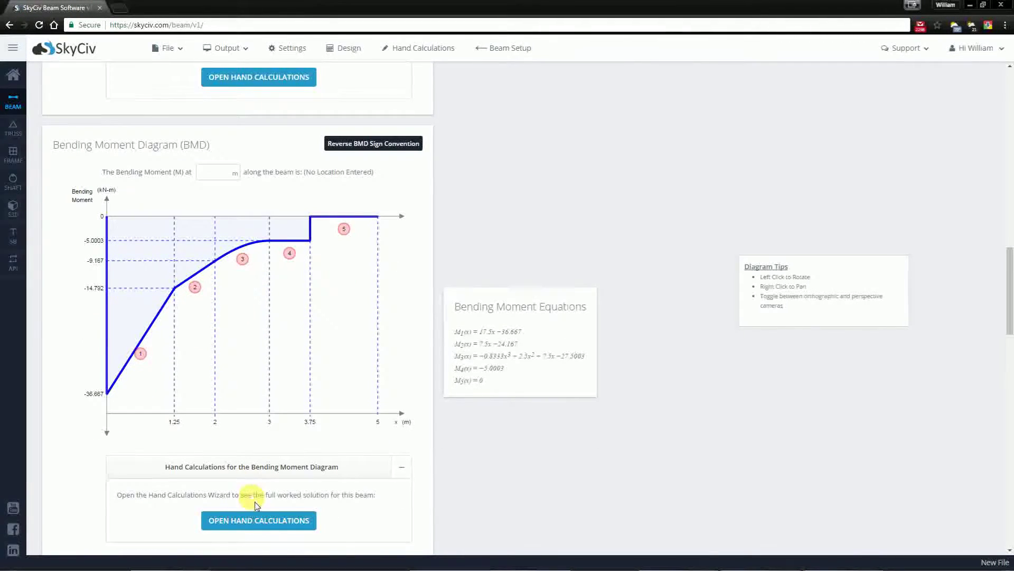
{"action": "left_click", "coordinate": [262, 522]}
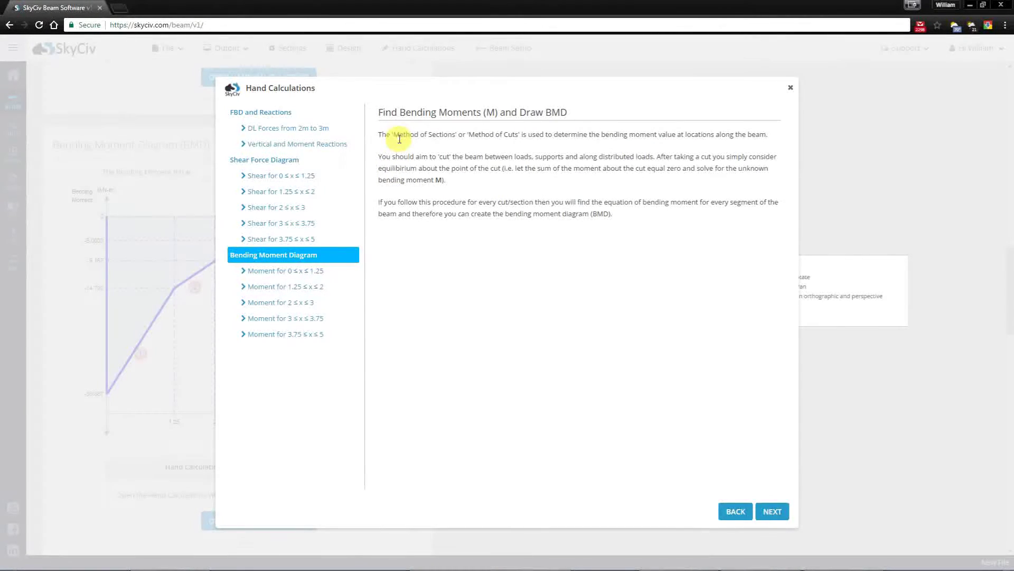
Review moment calculations for 0–1.25, 1.25–2, 2–3 and 3.75–5, ending at M5(x) = 0
{"action": "left_click", "coordinate": [315, 274]}
{"action": "left_click", "coordinate": [311, 291]}
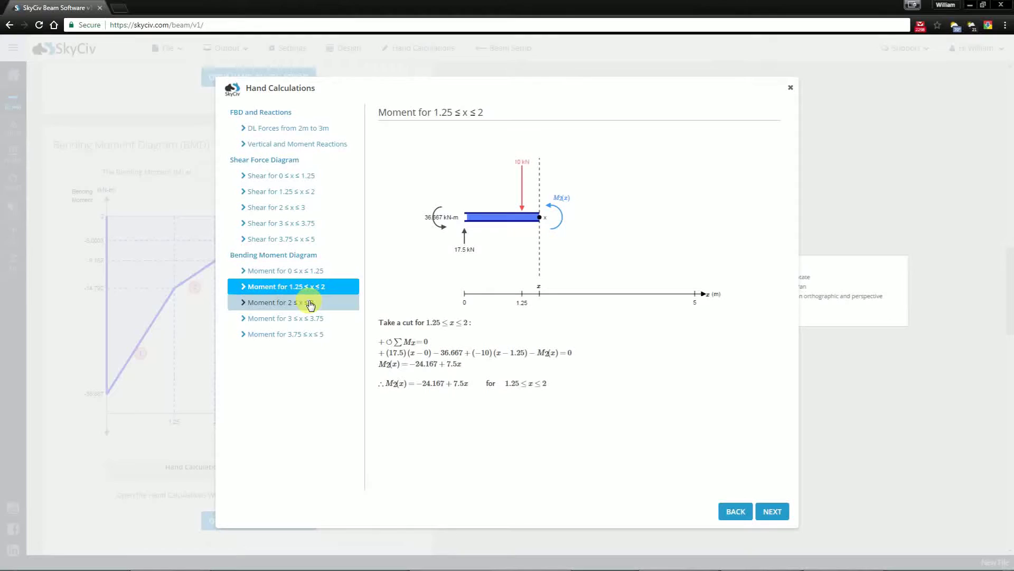
{"action": "left_click", "coordinate": [310, 305]}
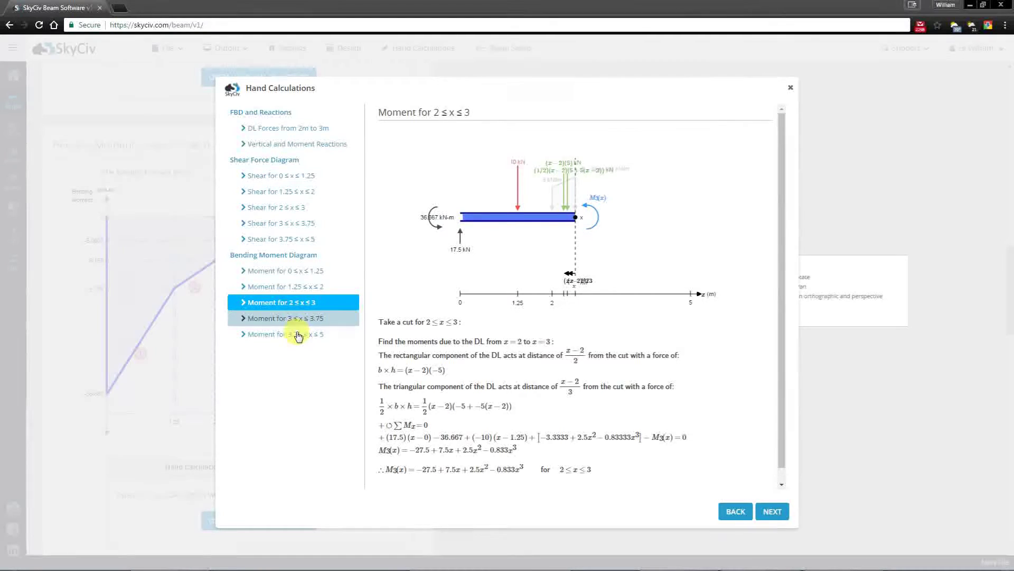
{"action": "left_click", "coordinate": [298, 336]}
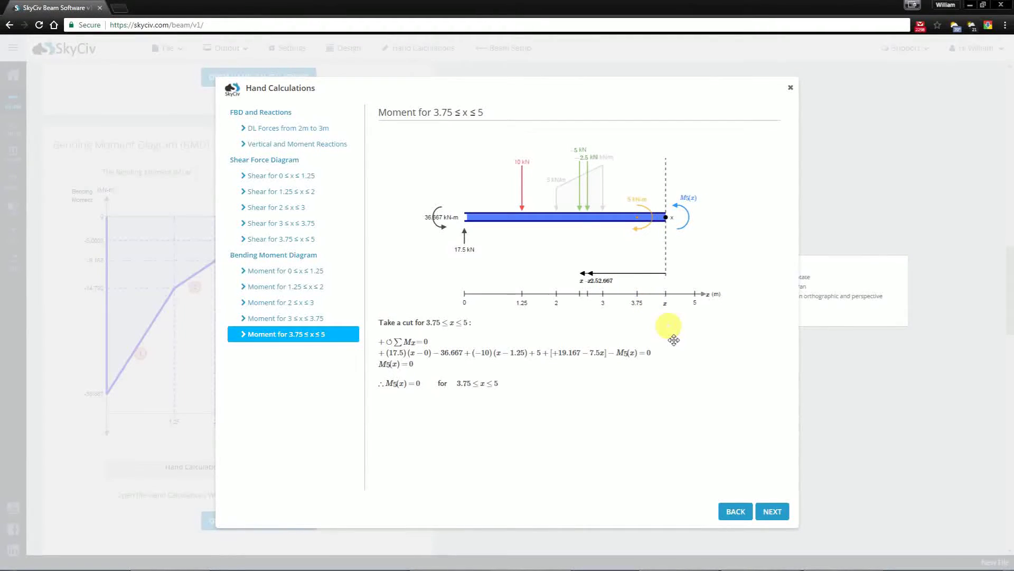
Close the wizard to show the Bending Moment Diagram and its five segment equations
{"action": "left_click", "coordinate": [788, 89]}
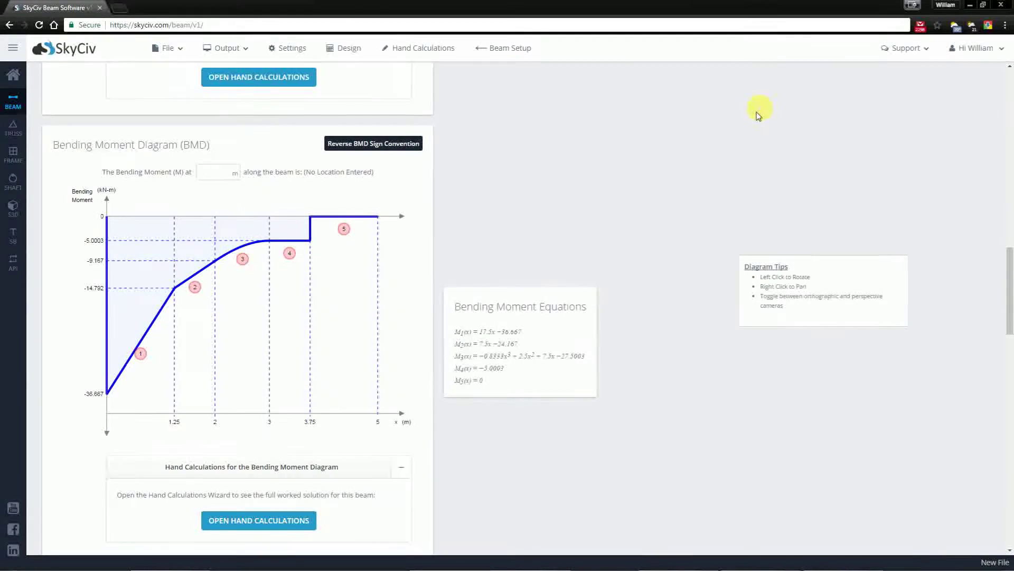